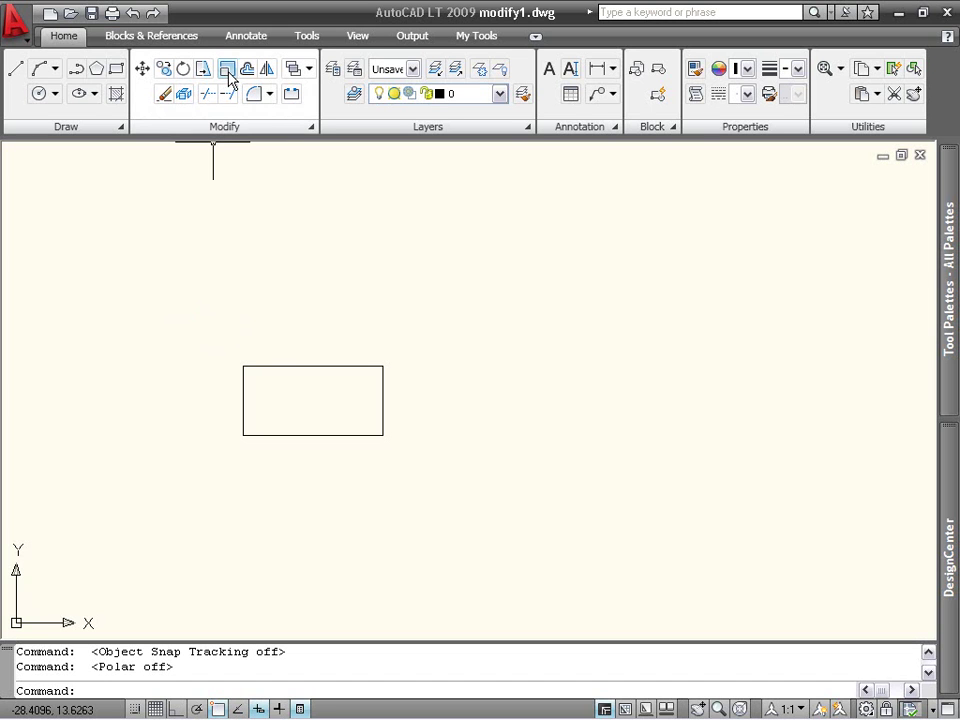
- Scale the rectangle by a factor of 2 about its lower-left corner
{"action": "left_click", "coordinate": [228, 70]}
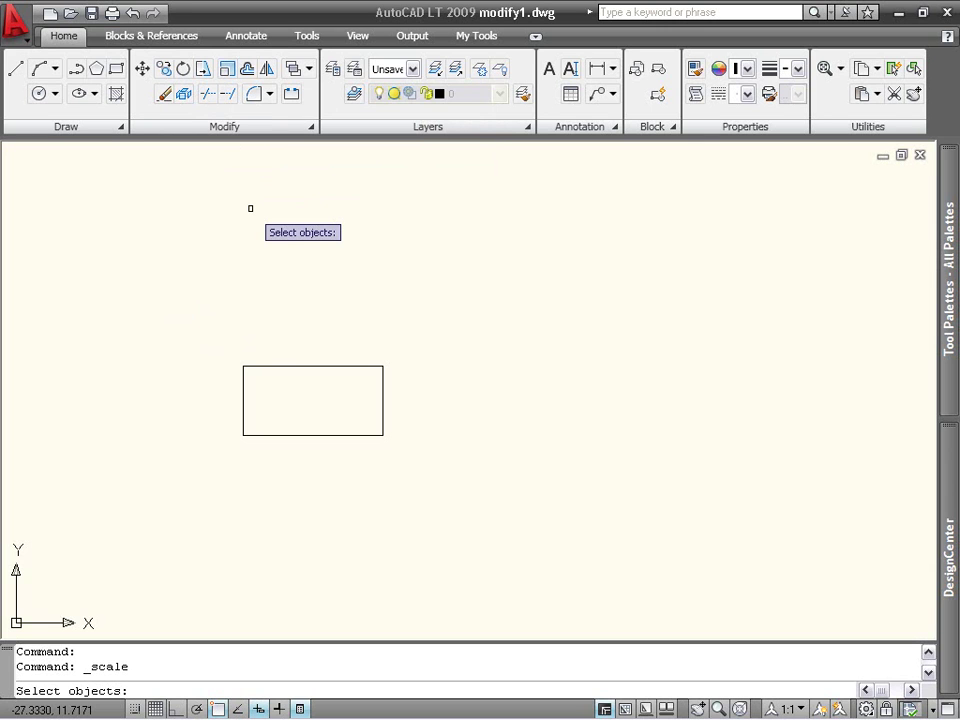
{"action": "left_click", "coordinate": [268, 366]}
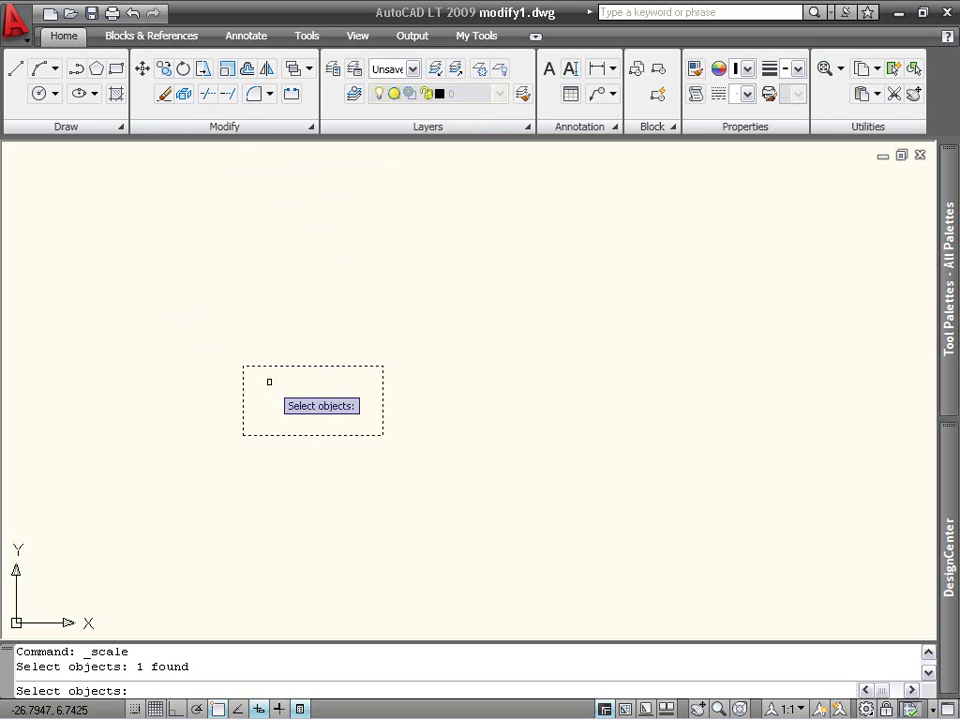
{"action": "key", "text": "Return"}
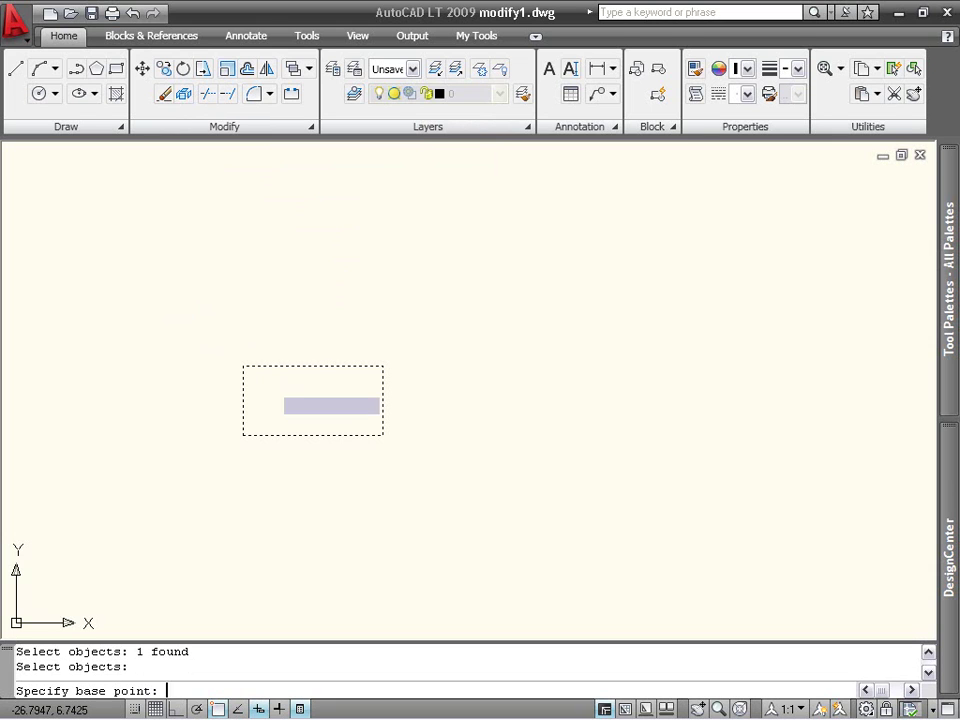
{"action": "left_click", "coordinate": [243, 435]}
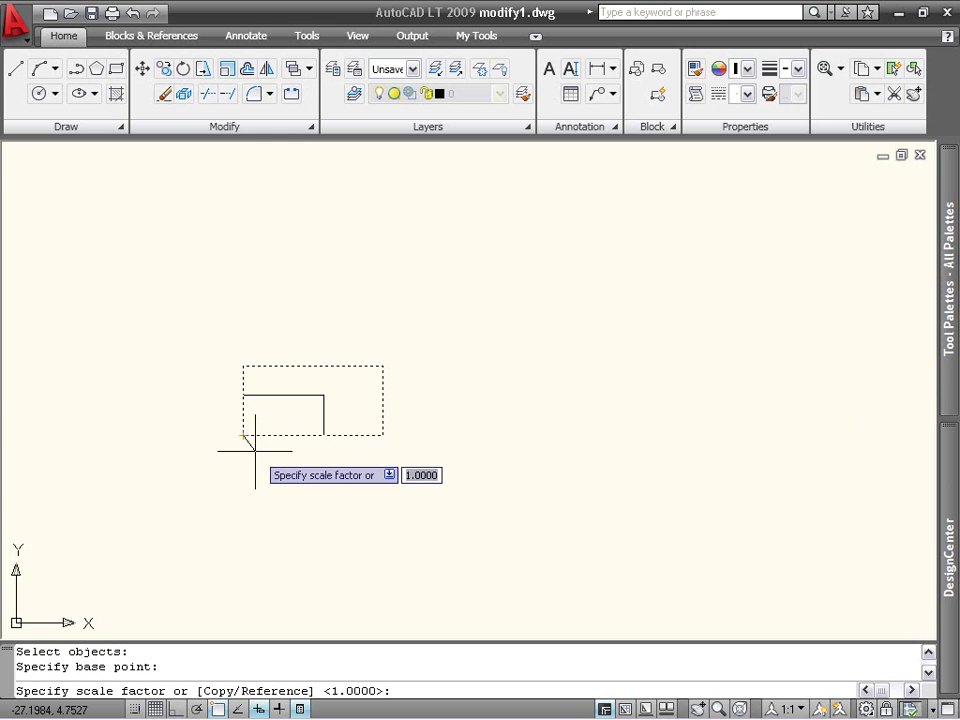
{"action": "type", "text": "2"}
{"action": "key", "text": "Return"}
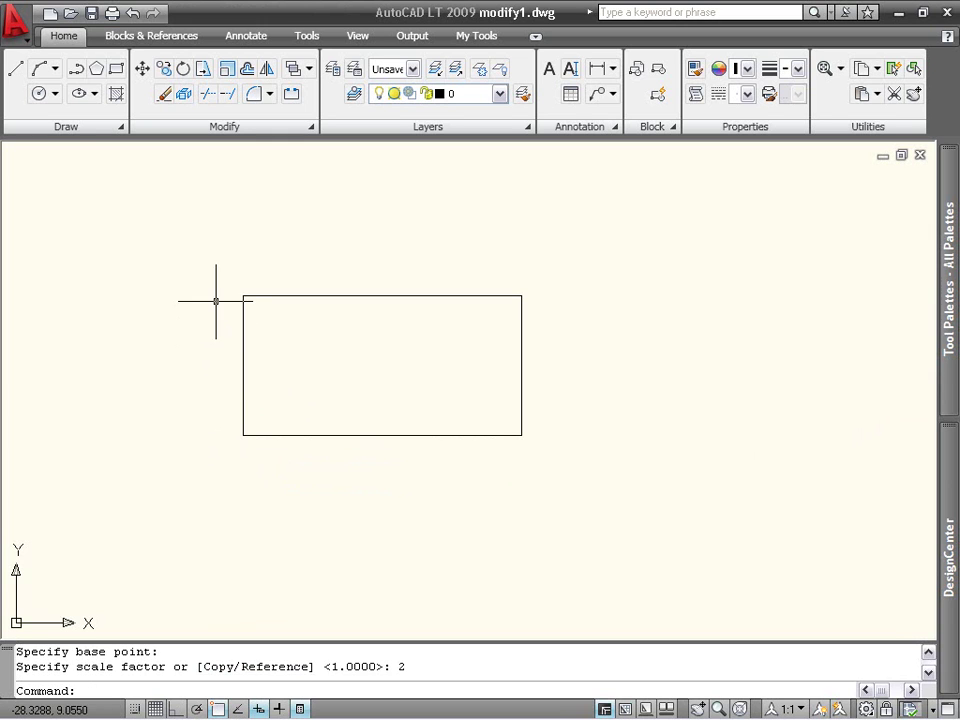
- Make a 0.5-scale copy of the enlarged rectangle, based at its top-left corner
{"action": "left_click", "coordinate": [228, 79]}
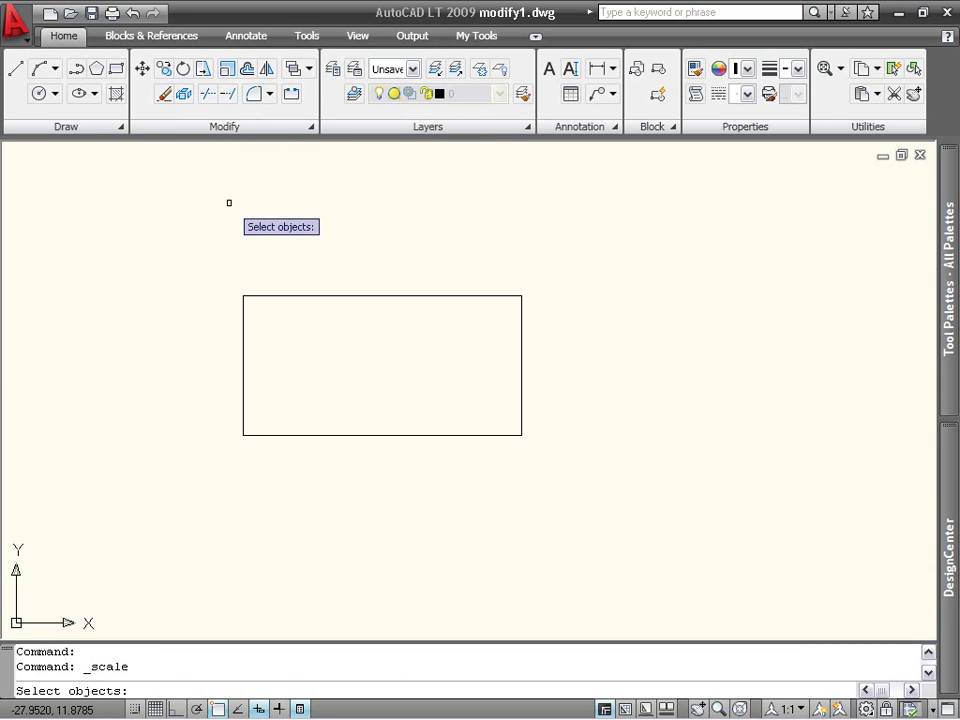
{"action": "left_click", "coordinate": [260, 295]}
{"action": "key", "text": "Return"}
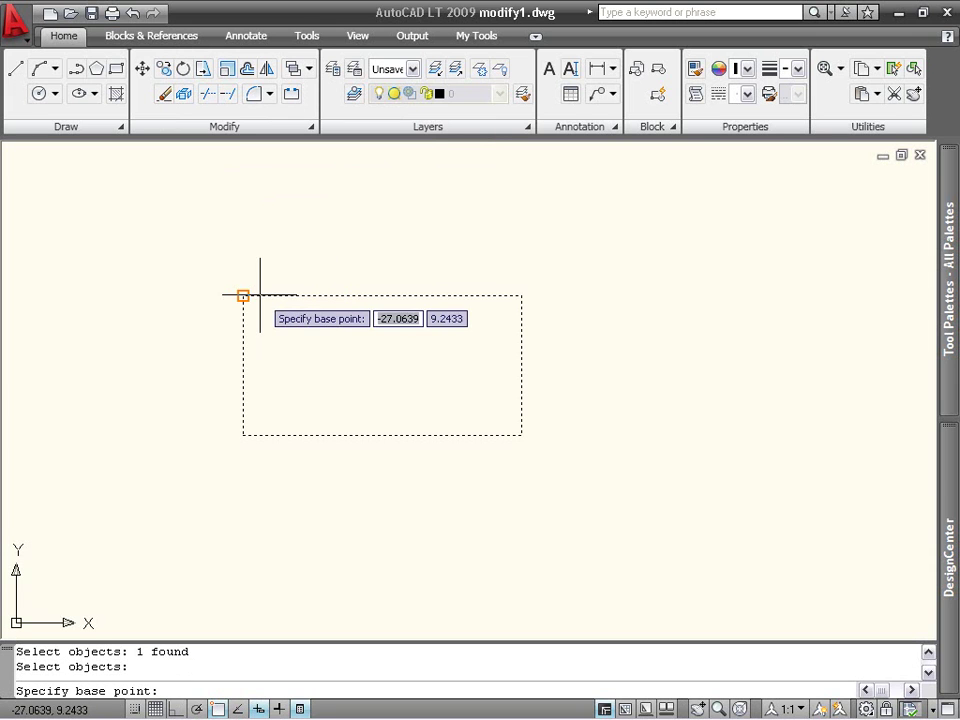
{"action": "left_click", "coordinate": [243, 295]}
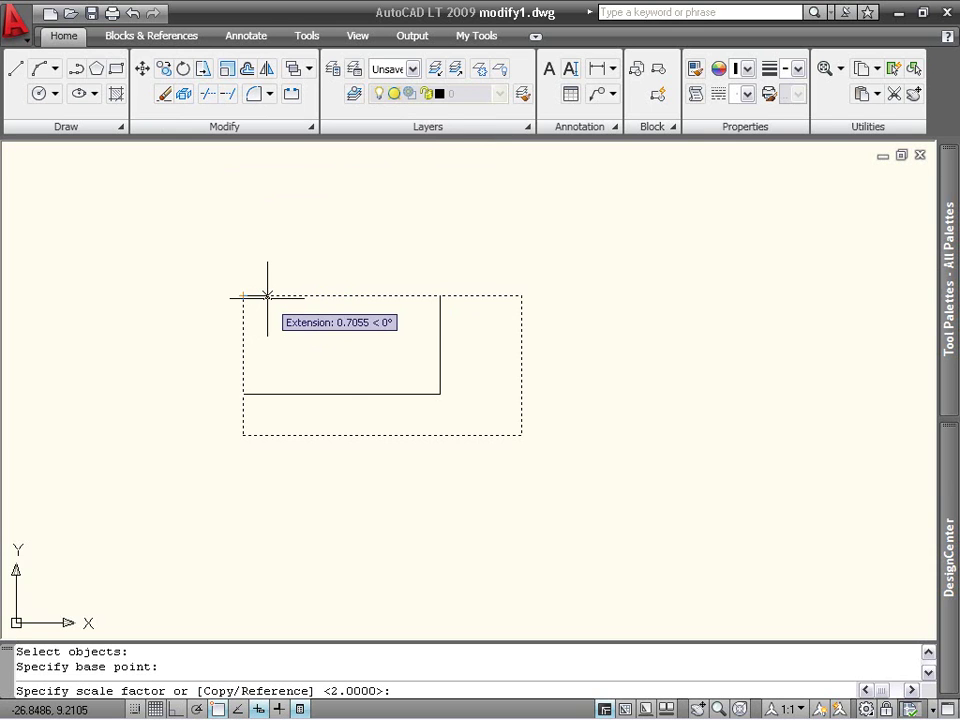
{"action": "key", "text": "Down"}
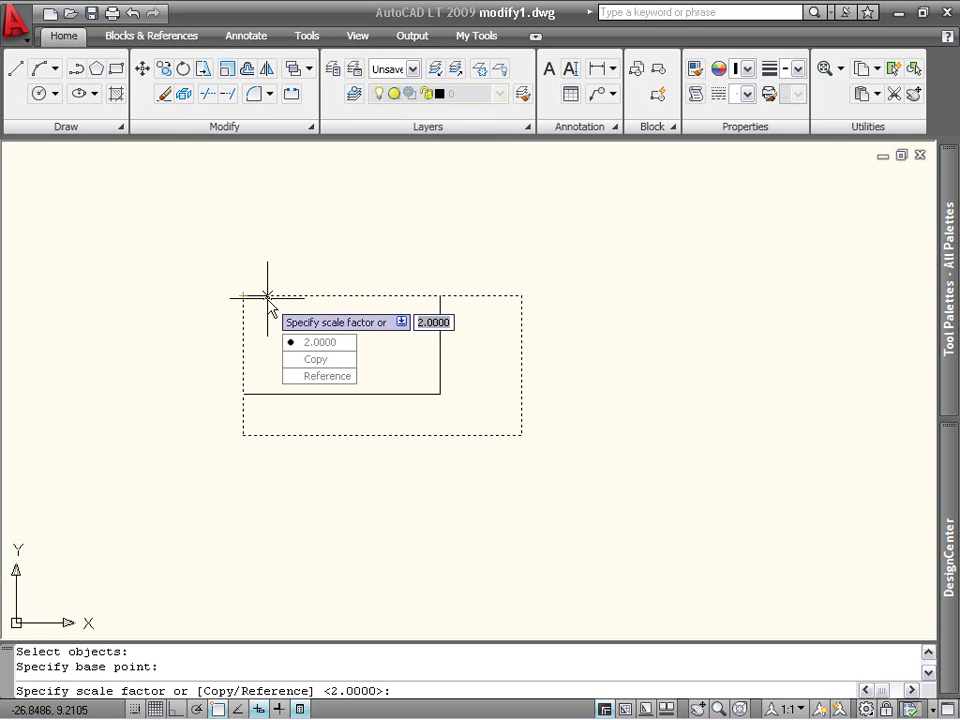
{"action": "left_click", "coordinate": [296, 359]}
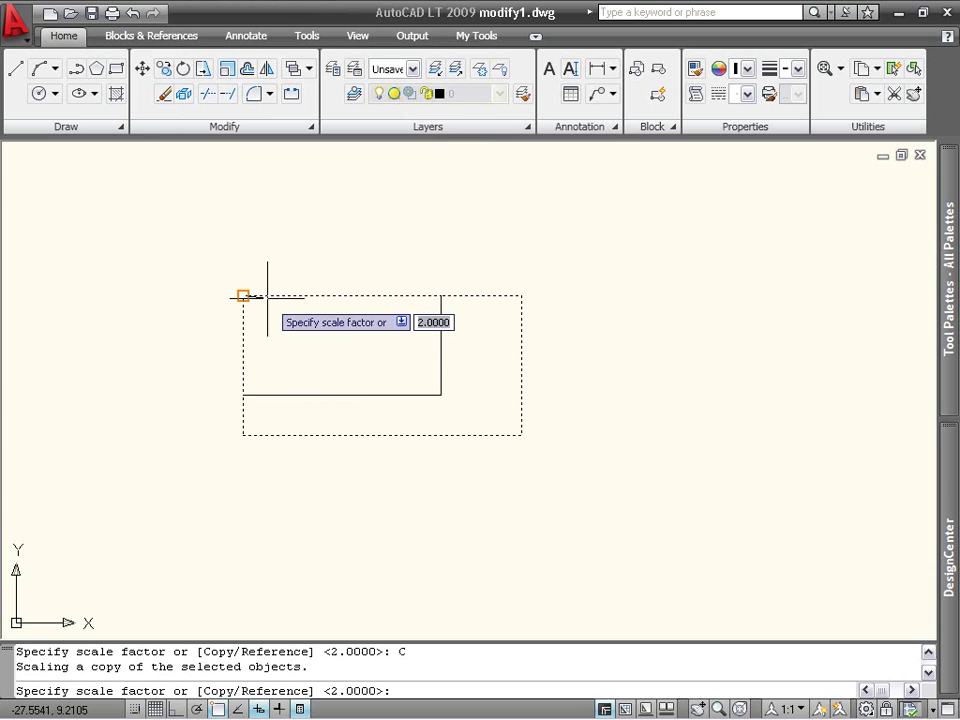
{"action": "type", "text": ".5"}
{"action": "key", "text": "Return"}
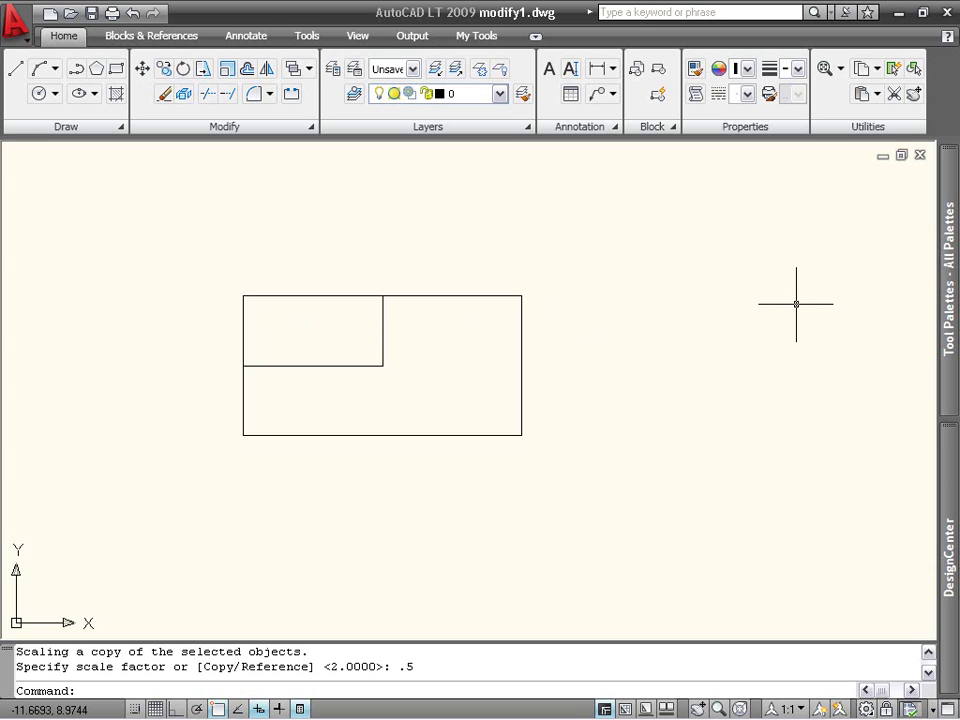
- Bring the hexagon into view and scale it from its lower-left vertex
{"action": "middle_click_drag", "start_coordinate": [796, 304], "coordinate": [0, 298]}
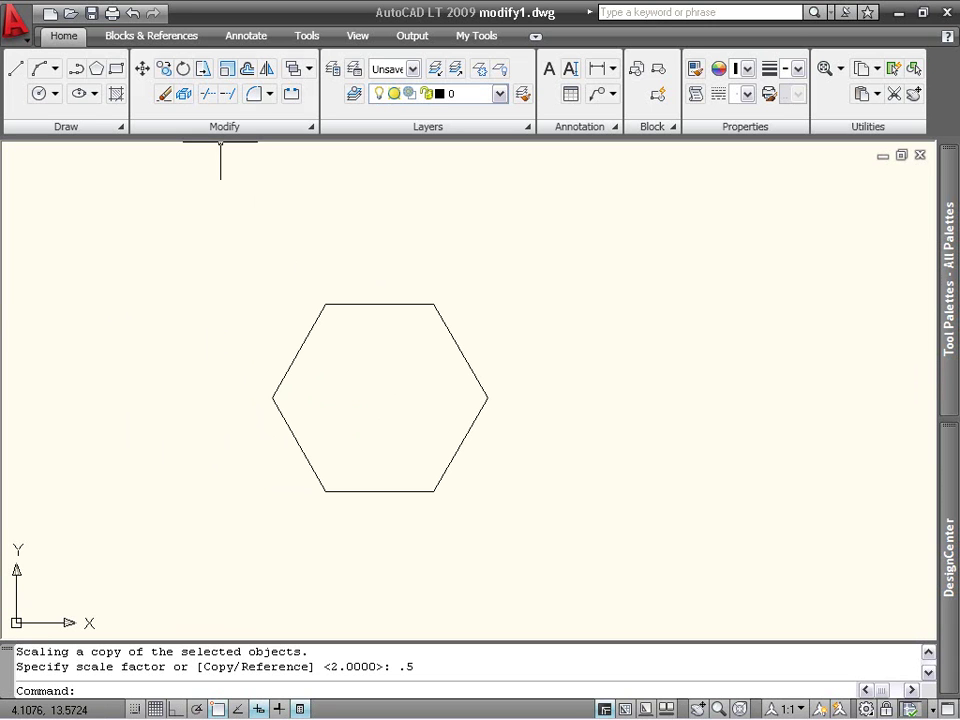
{"action": "left_click", "coordinate": [228, 69]}
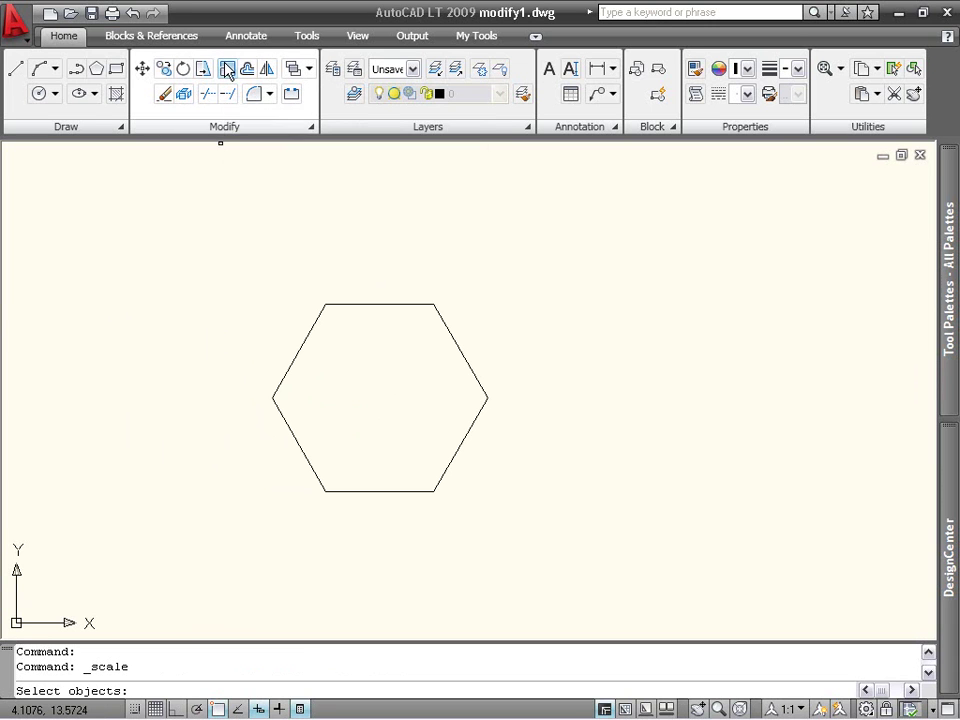
{"action": "left_click", "coordinate": [288, 368]}
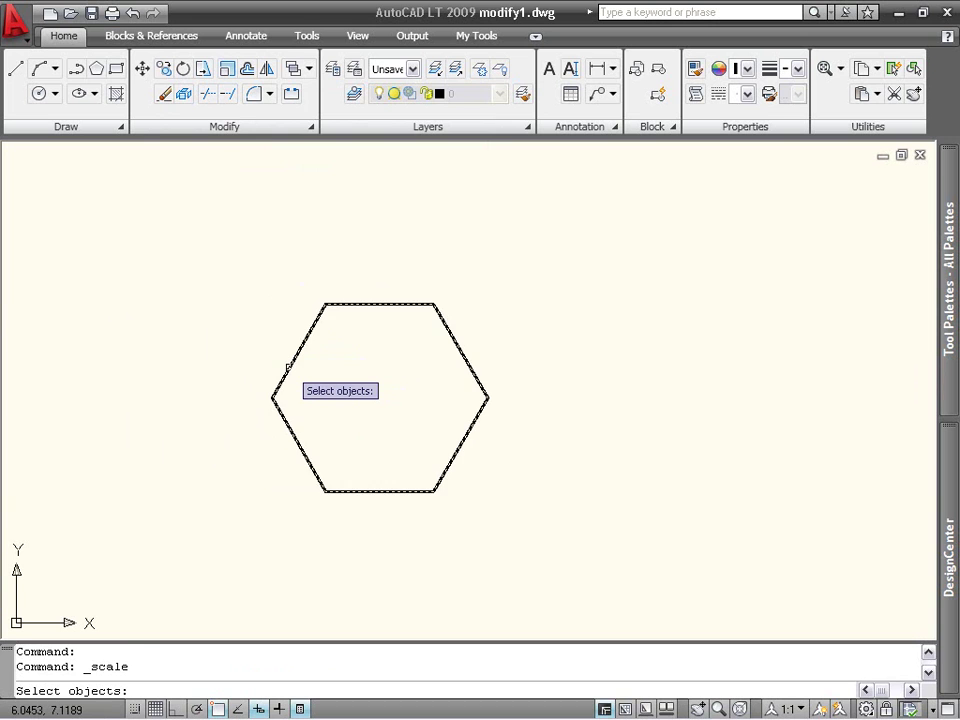
{"action": "left_click", "coordinate": [288, 368]}
{"action": "key", "text": "Return"}
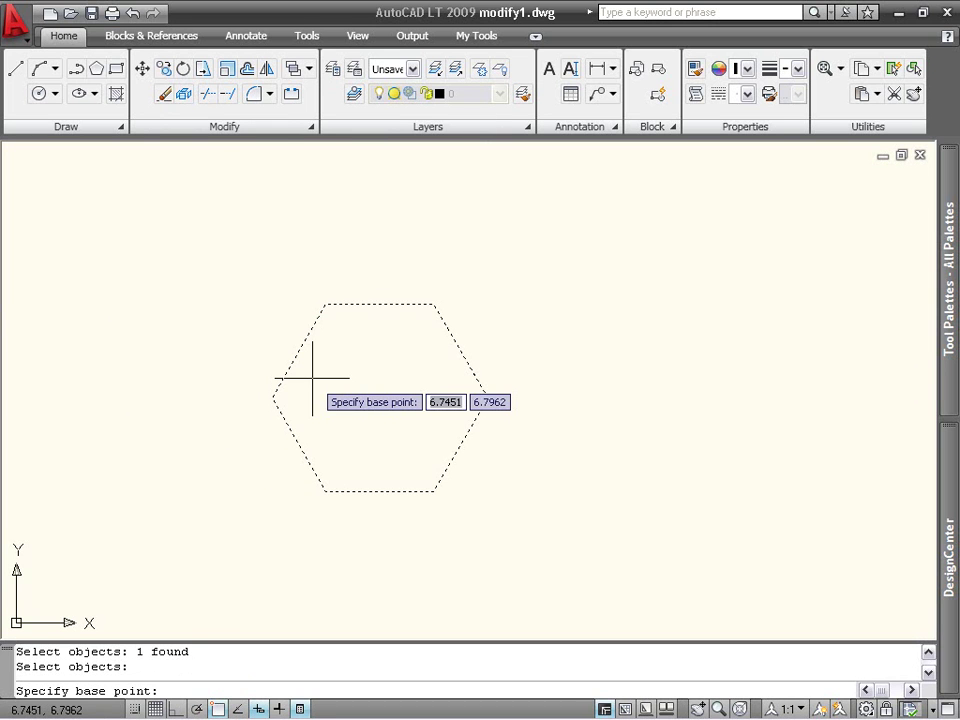
{"action": "left_click", "coordinate": [325, 491]}
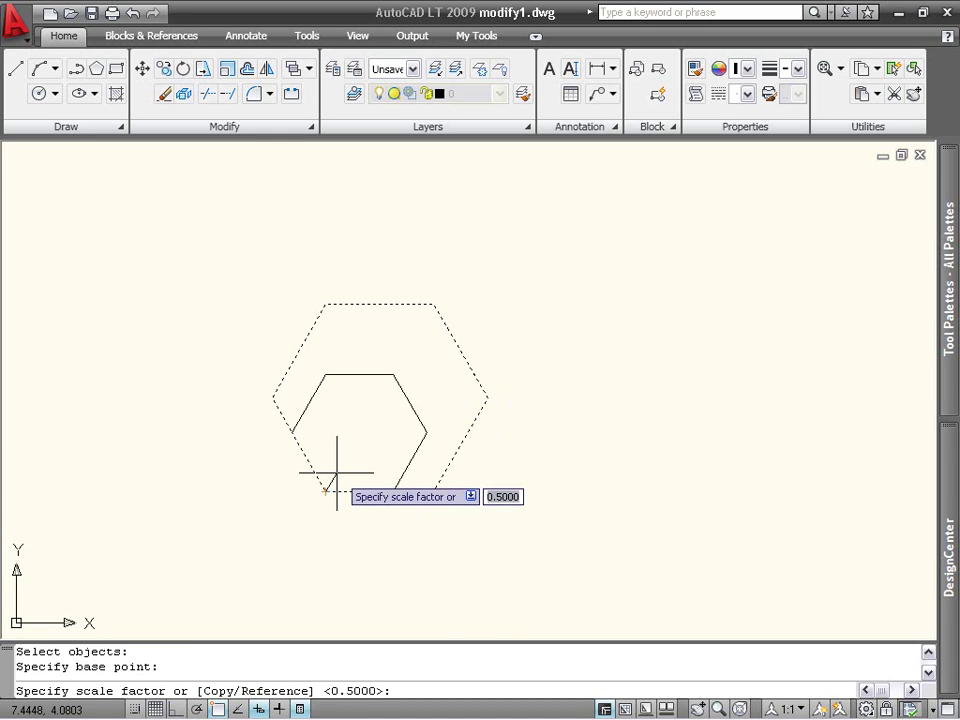
- Use the Reference option on the bottom edge's two vertices to give it length 5
{"action": "key", "text": "Down"}
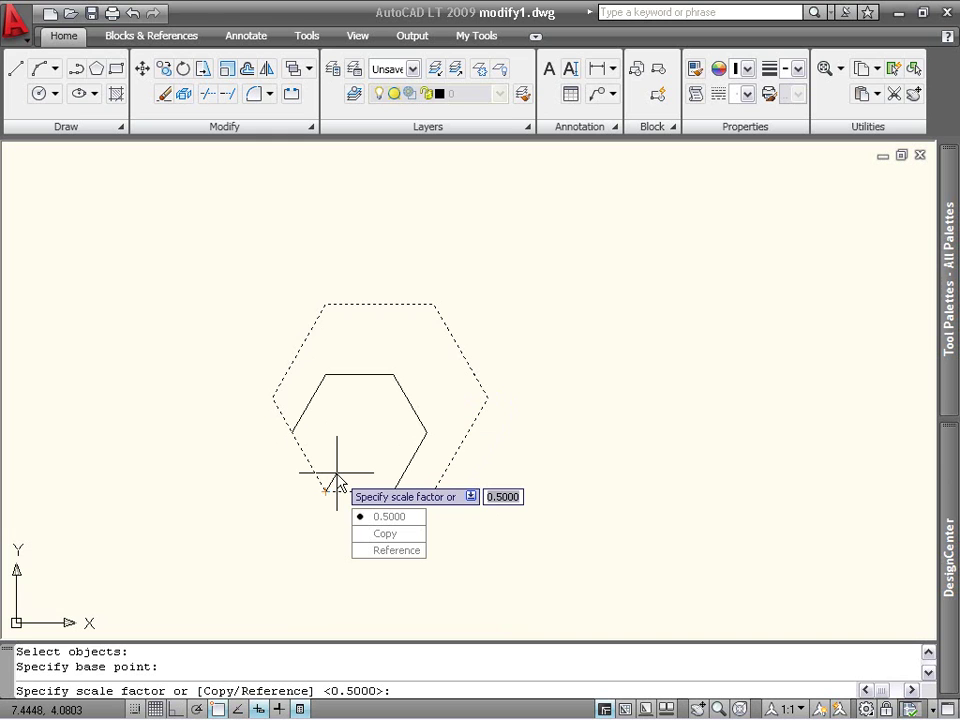
{"action": "key", "text": "Down"}
{"action": "key", "text": "Down"}
{"action": "left_click", "coordinate": [385, 550]}
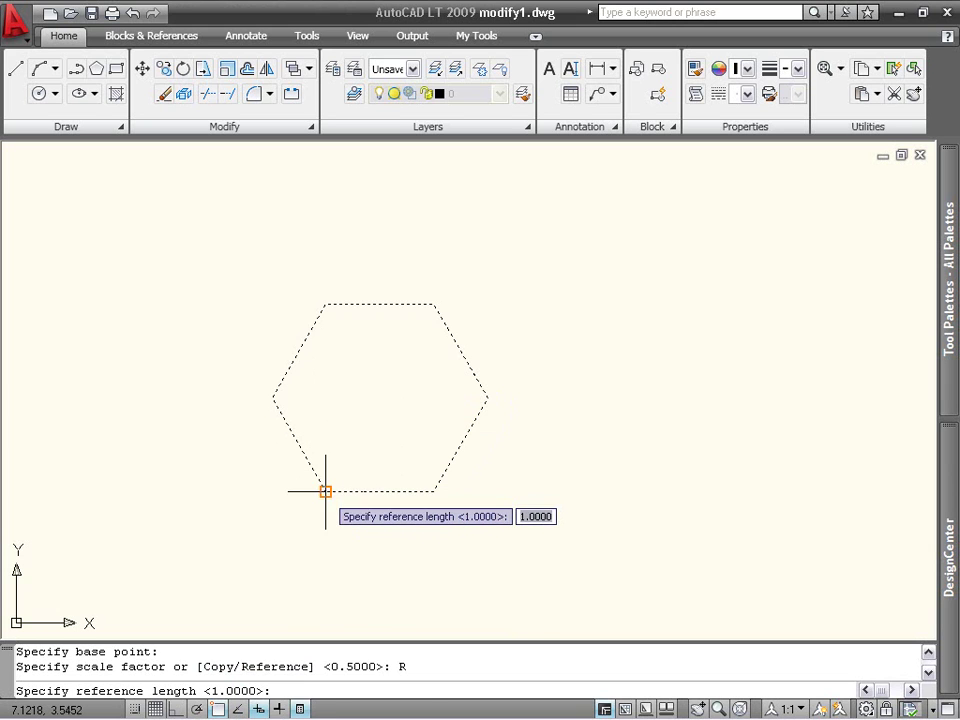
{"action": "left_click", "coordinate": [325, 491]}
{"action": "left_click", "coordinate": [433, 491]}
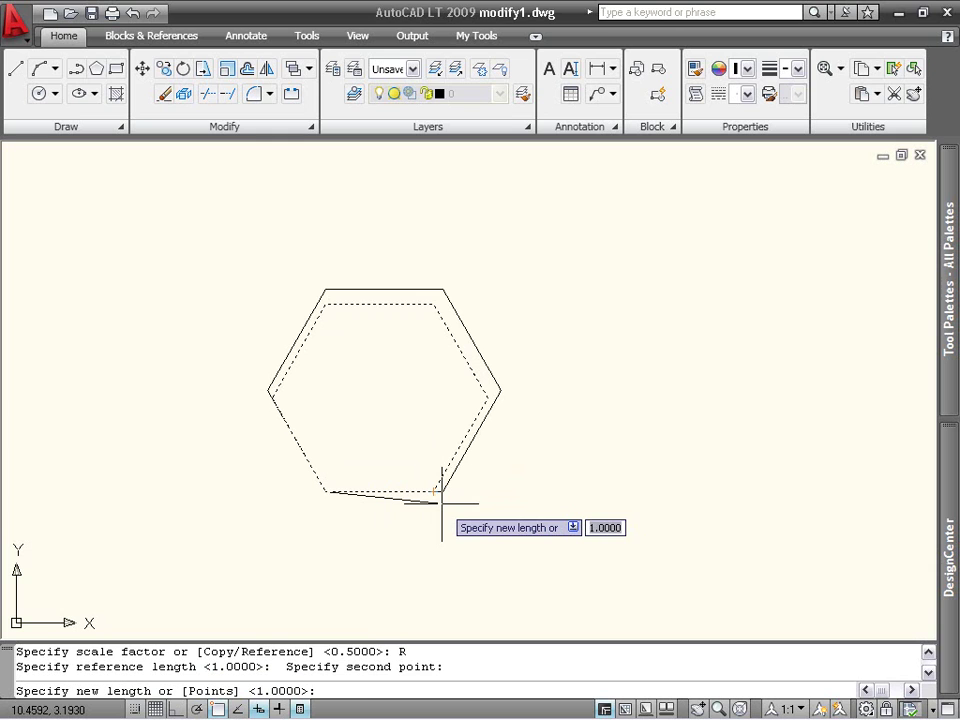
{"action": "type", "text": "5"}
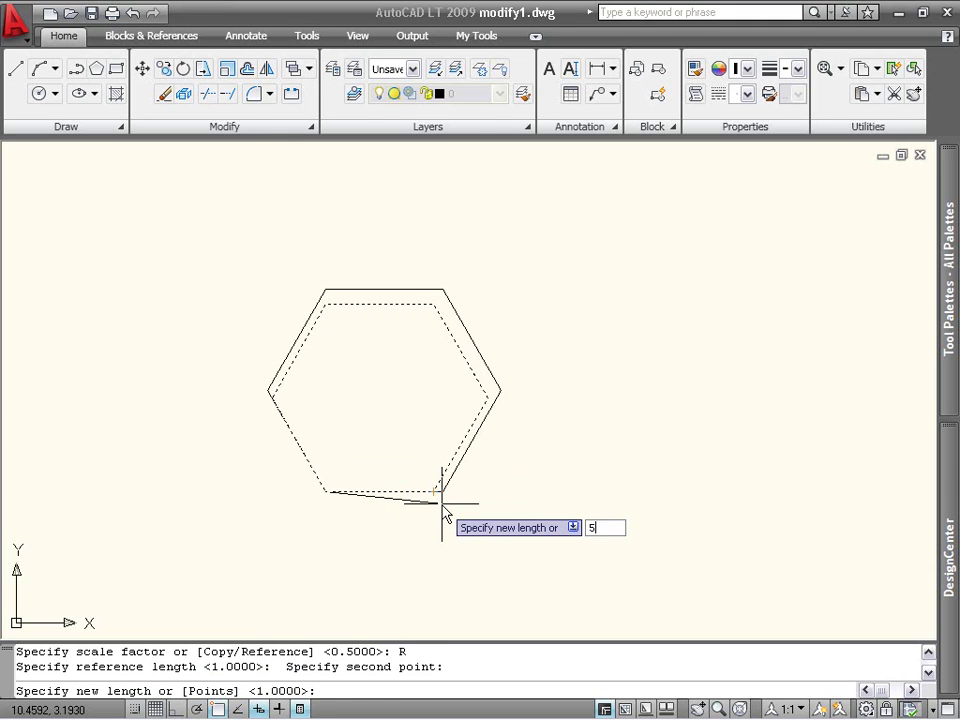
{"action": "key", "text": "Return"}
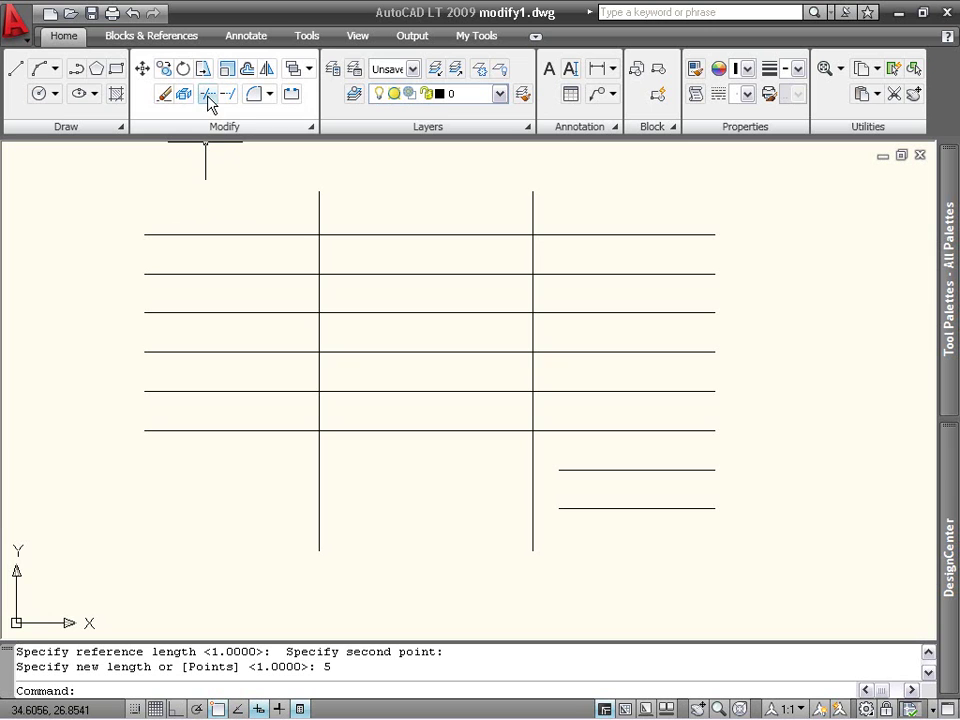
- Run Trim with the left vertical line selected as the only cutting edge
{"action": "left_click", "coordinate": [208, 95]}
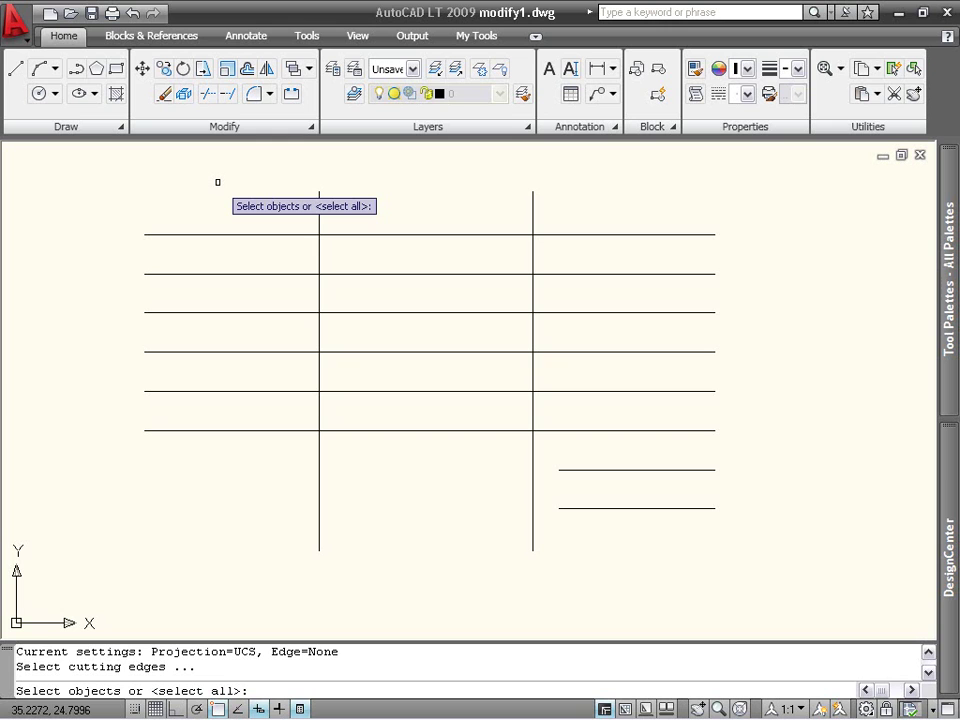
{"action": "left_click", "coordinate": [319, 207]}
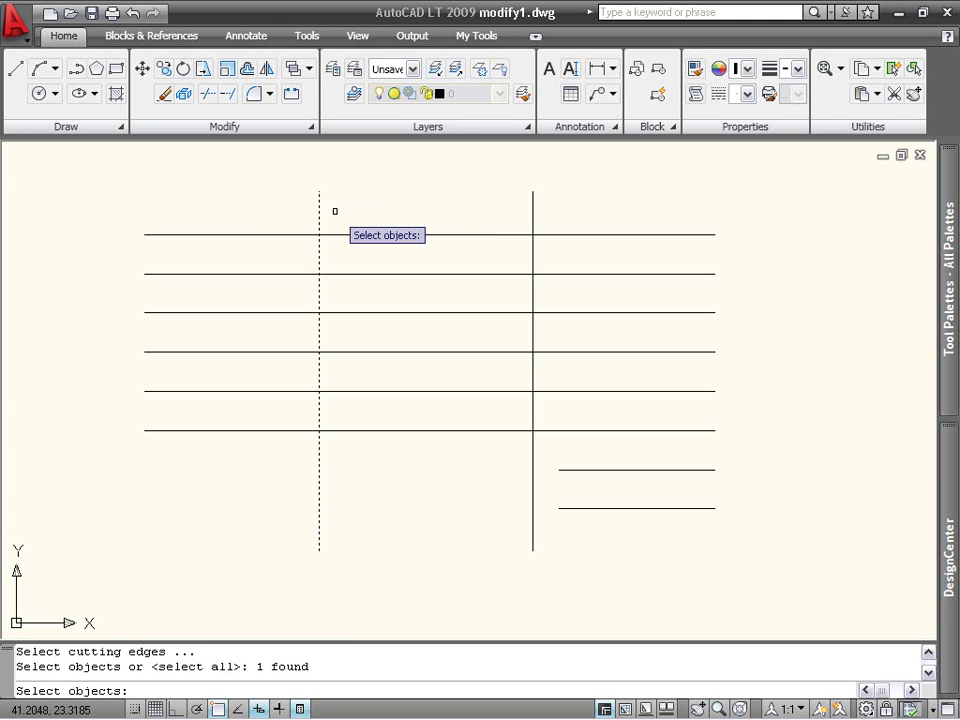
{"action": "key", "text": "Return"}
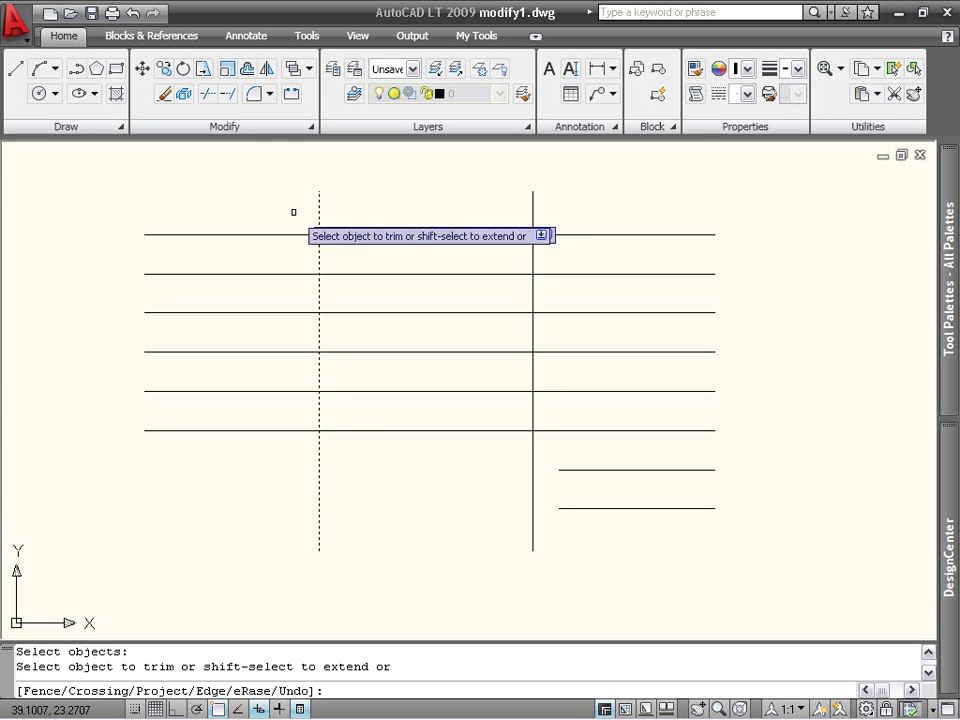
- Trim off the top line's left segment and cut three lines back with a crossing window
{"action": "left_click", "coordinate": [213, 236]}
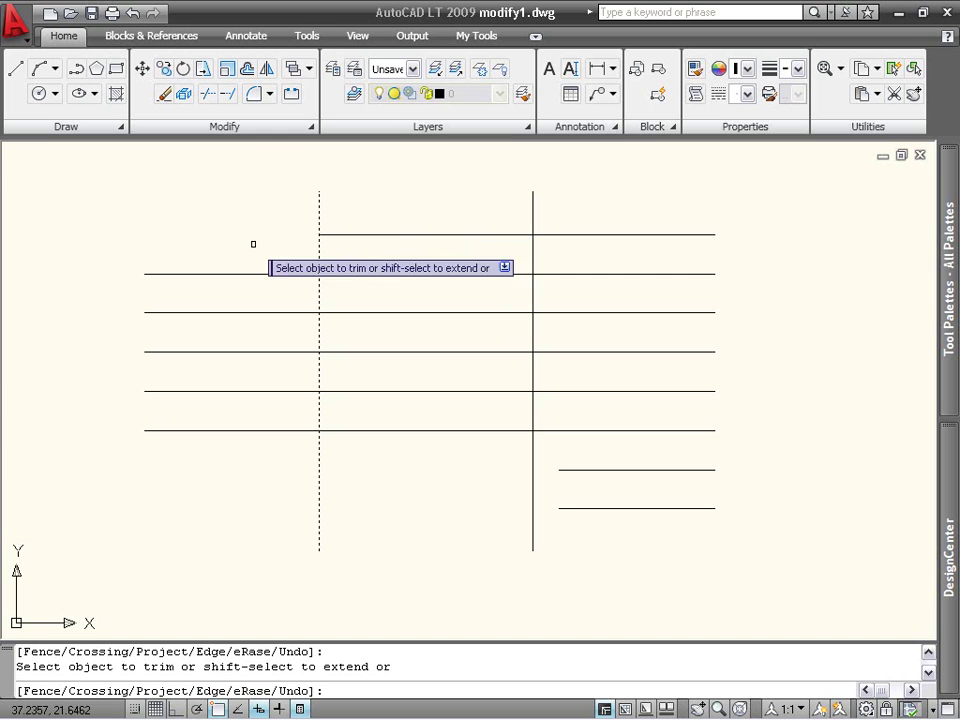
{"action": "left_click", "coordinate": [740, 262]}
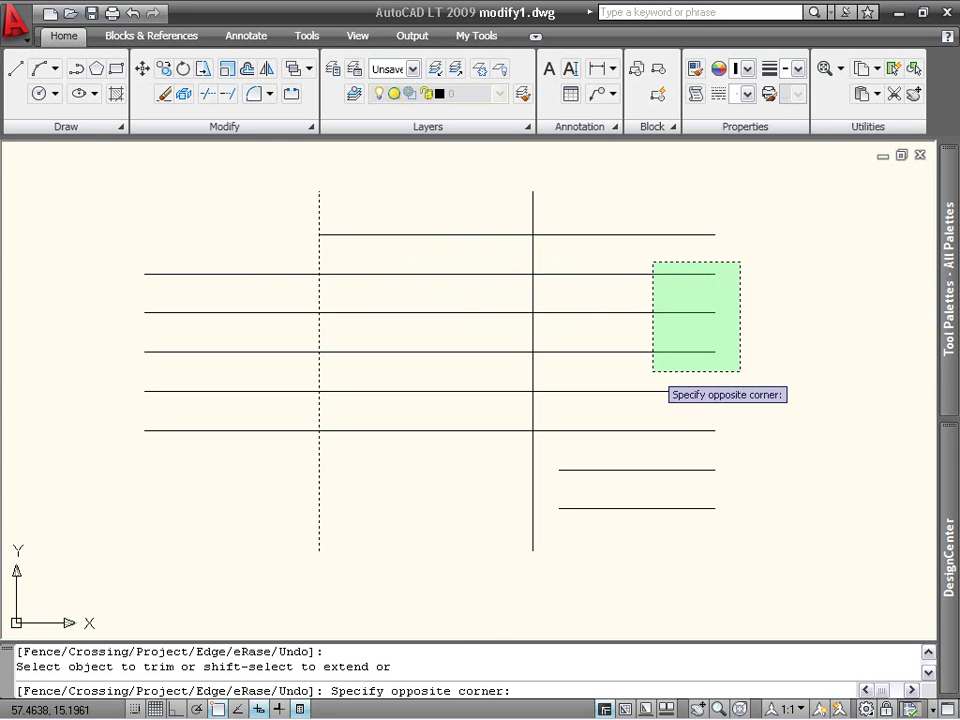
{"action": "left_click", "coordinate": [653, 371]}
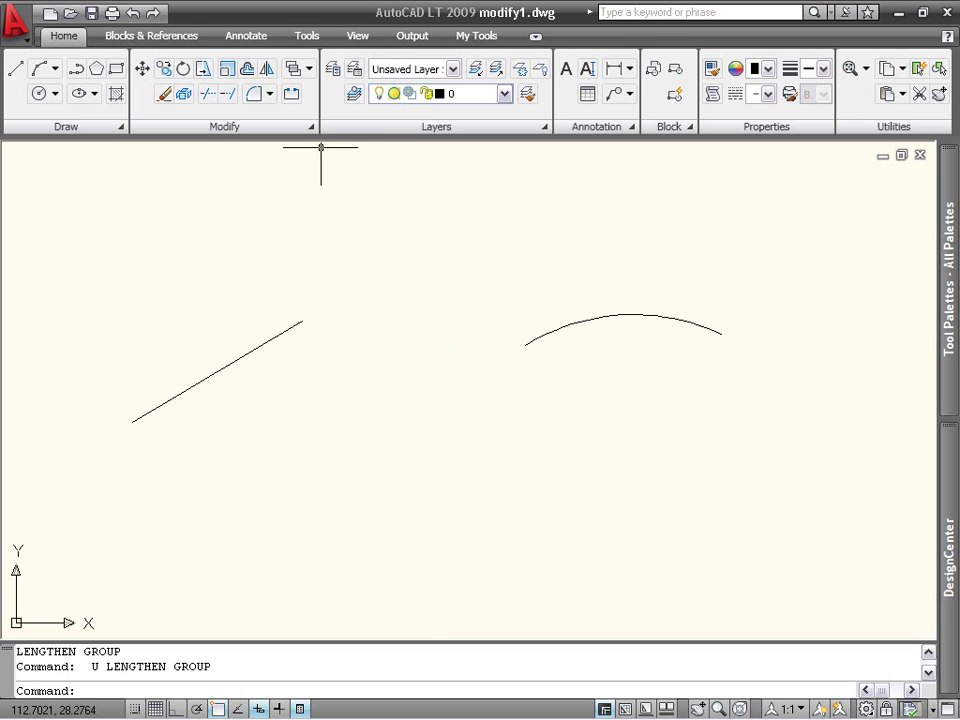
- Launch Lengthen from the expanded Modify panel, showing its DElta/Percent/Total/DYnamic options
{"action": "mouse_move", "coordinate": [316, 136]}
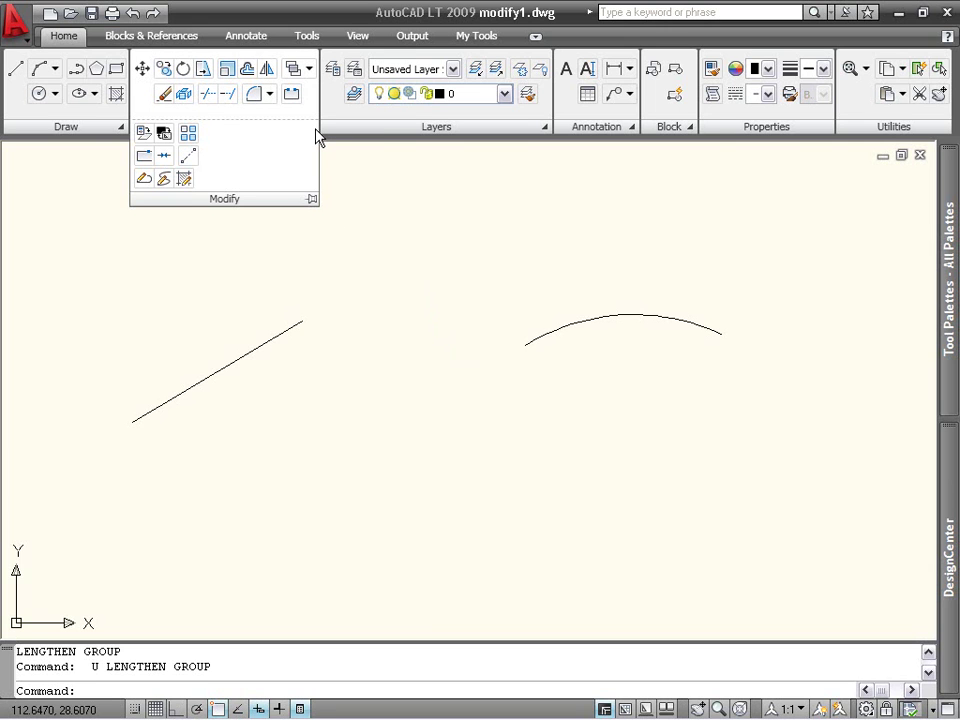
{"action": "left_click", "coordinate": [189, 157]}
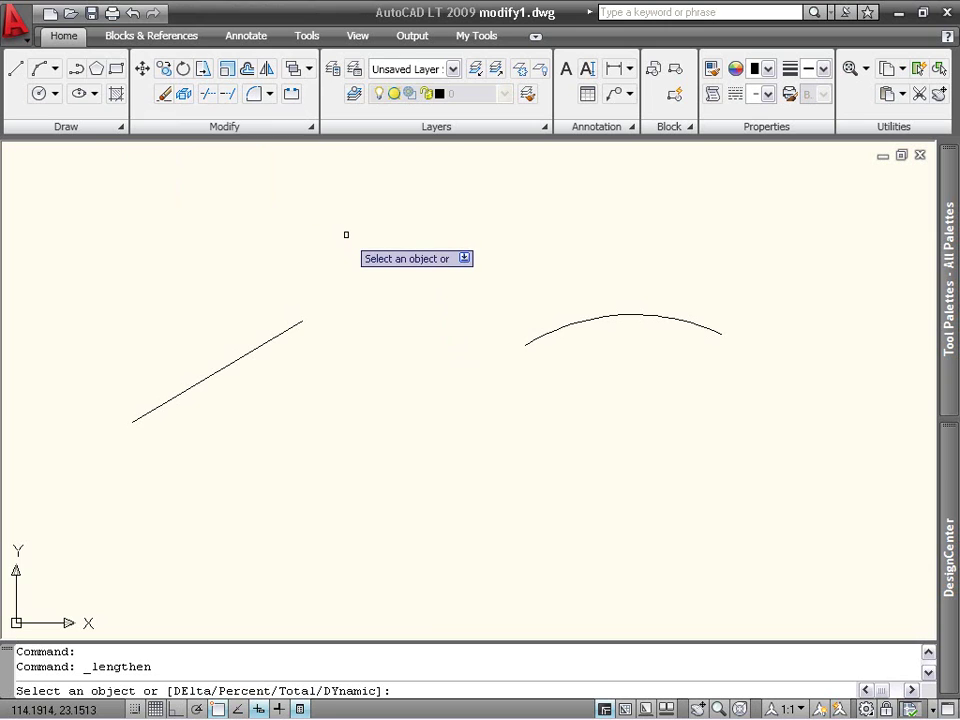
{"action": "key", "text": "Down"}
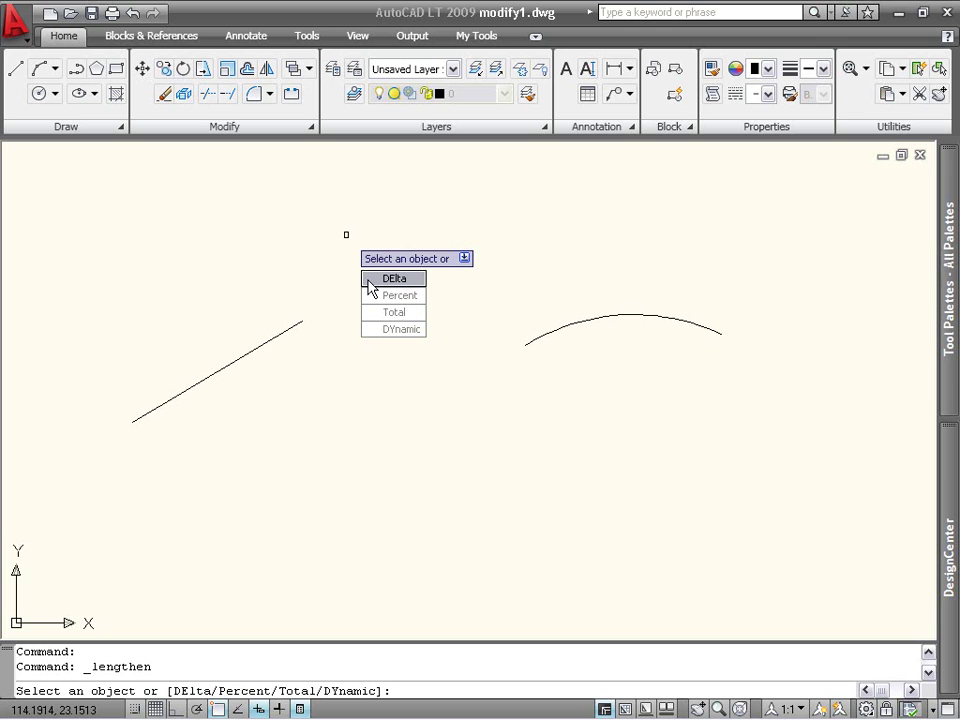
- Extend the slanted line's upper-right end by a DElta of 5 units
{"action": "left_click", "coordinate": [383, 279]}
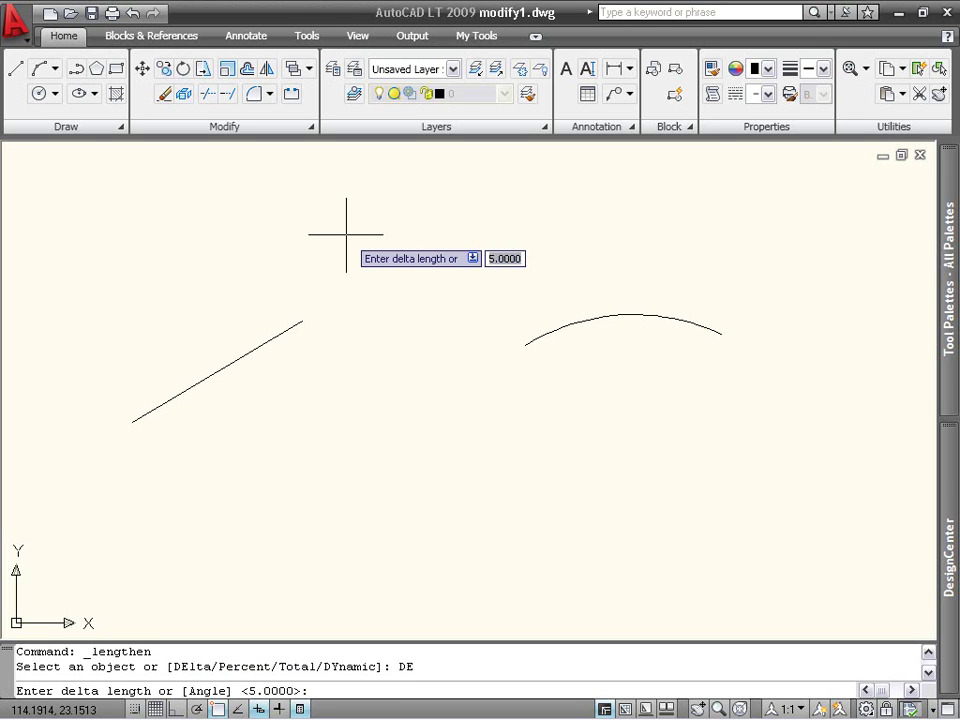
{"action": "type", "text": "5"}
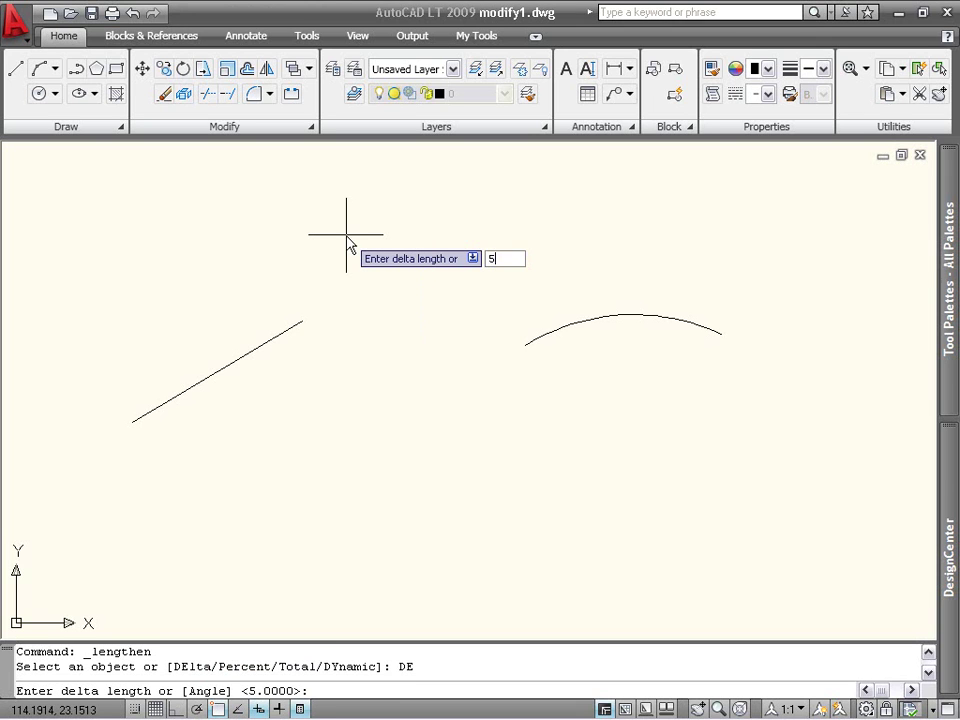
{"action": "key", "text": "Return"}
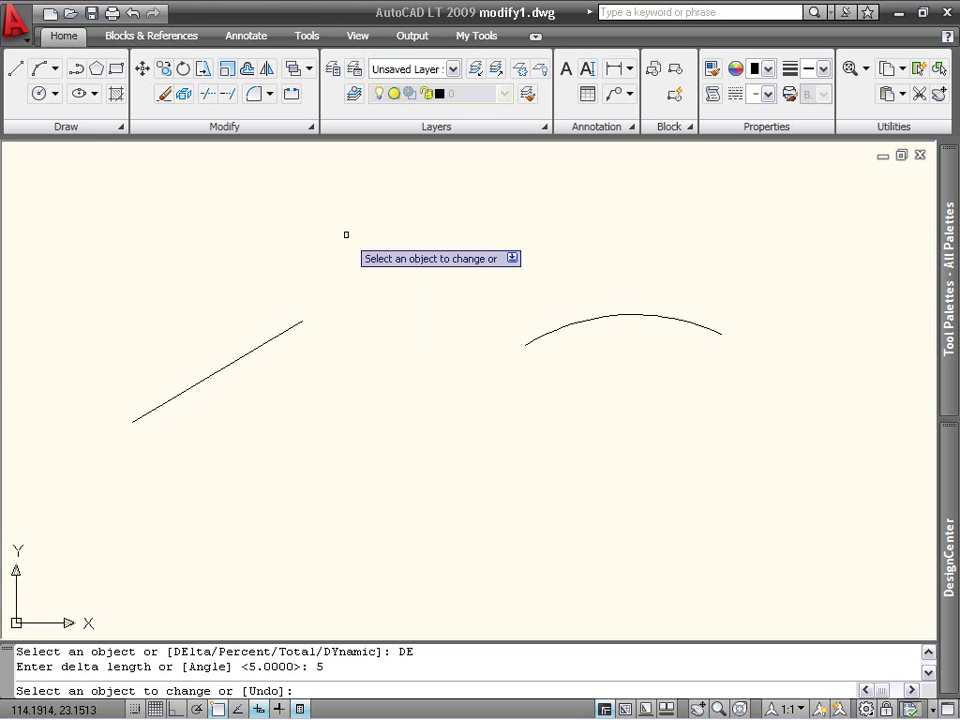
{"action": "left_click", "coordinate": [291, 328]}
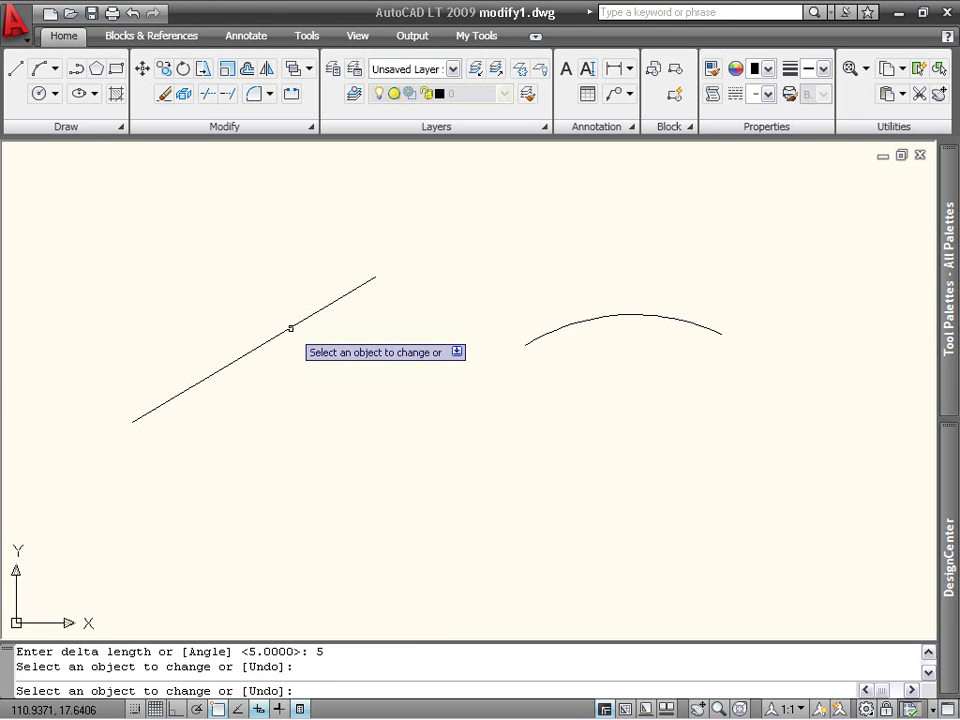
- Cancel and restart Lengthen, bringing its method options up again
{"action": "key", "text": "Escape"}
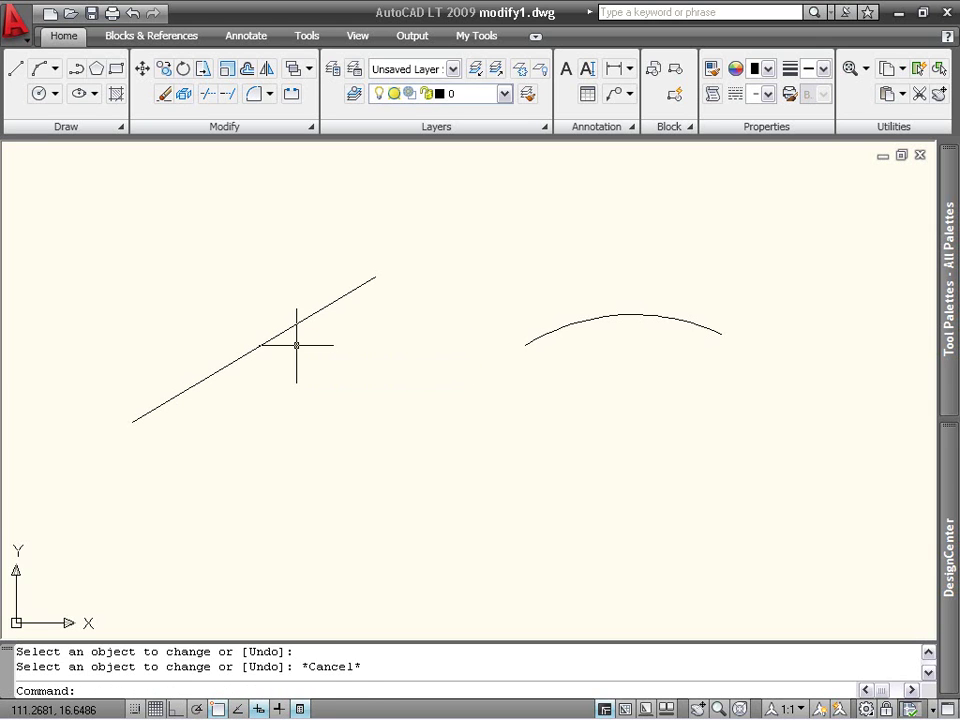
{"action": "key", "text": "Return"}
{"action": "key", "text": "Down"}
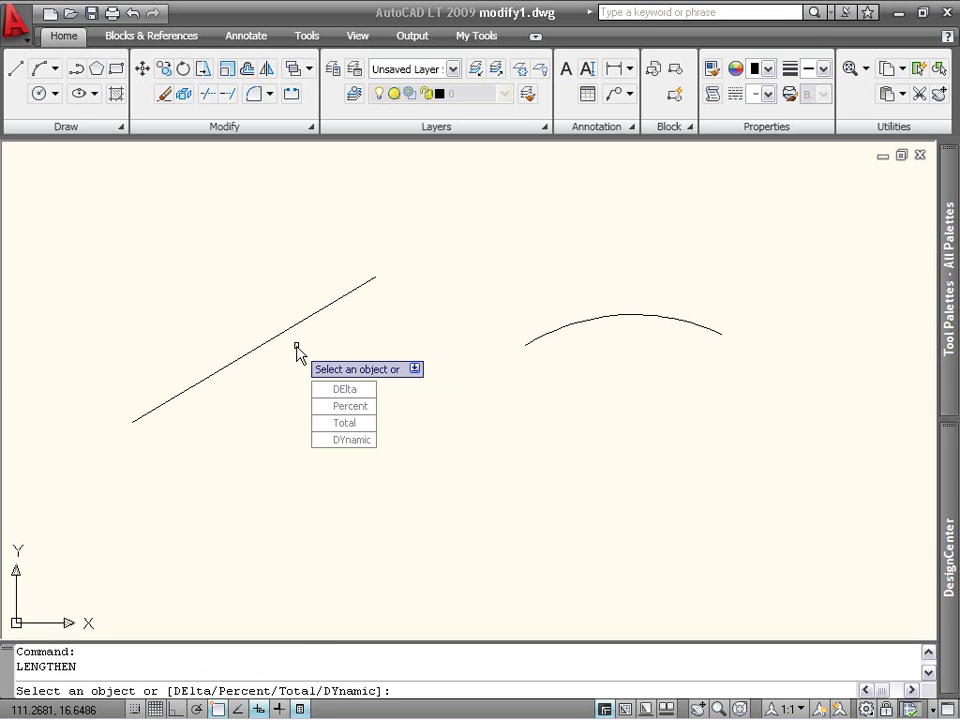
- Use Lengthen's Total Angle option of 90° to extend the arc at its left end
{"action": "left_click", "coordinate": [340, 423]}
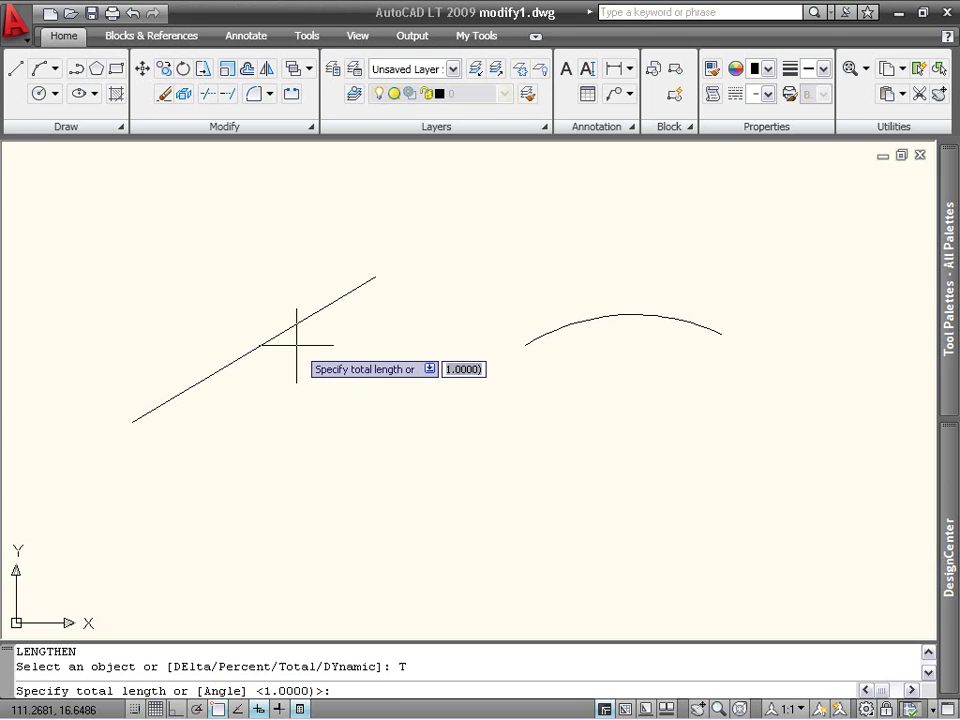
{"action": "key", "text": "Down"}
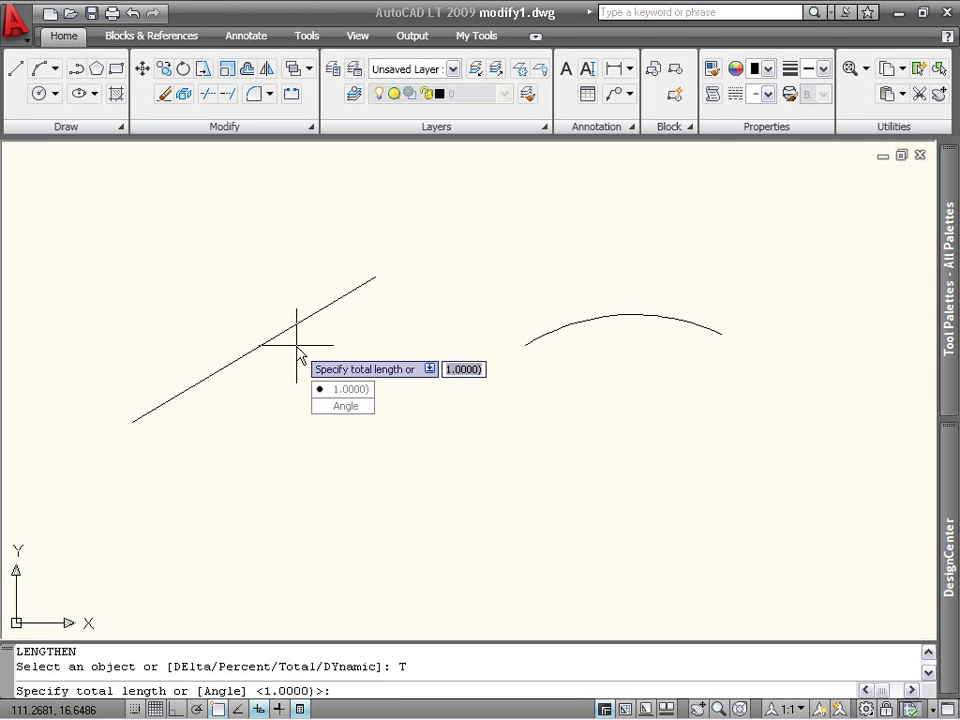
{"action": "left_click", "coordinate": [342, 406]}
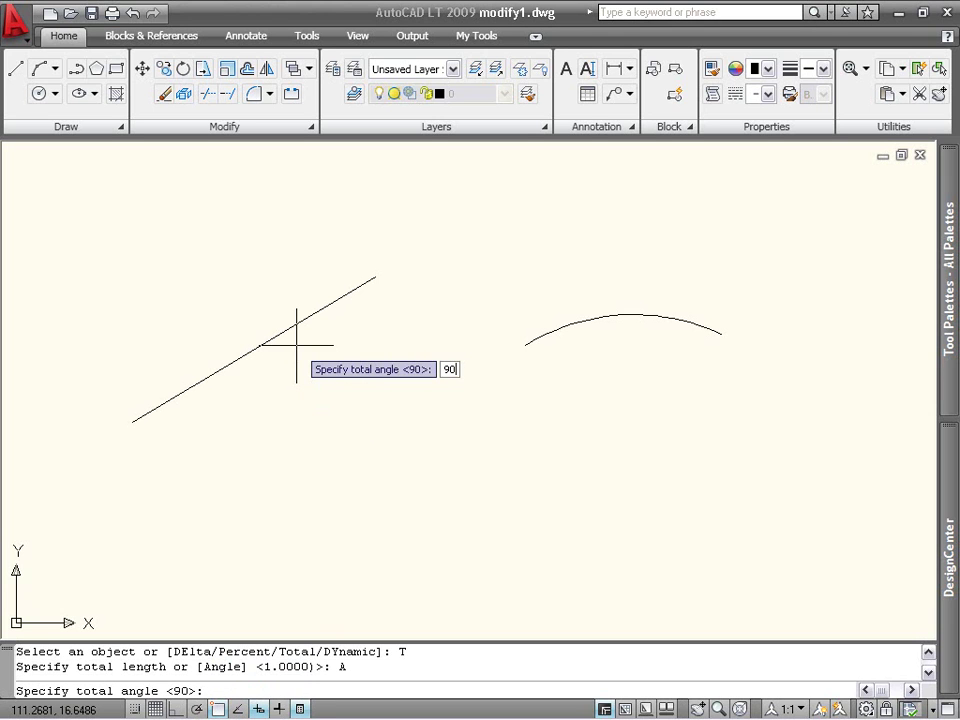
{"action": "key", "text": "Return"}
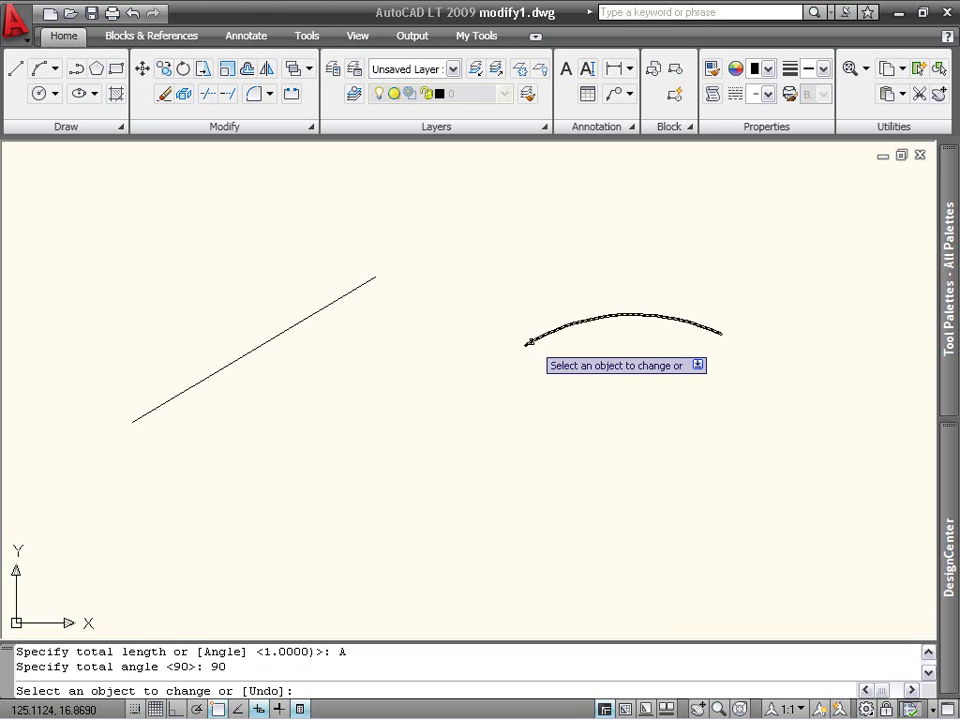
{"action": "left_click", "coordinate": [527, 342]}
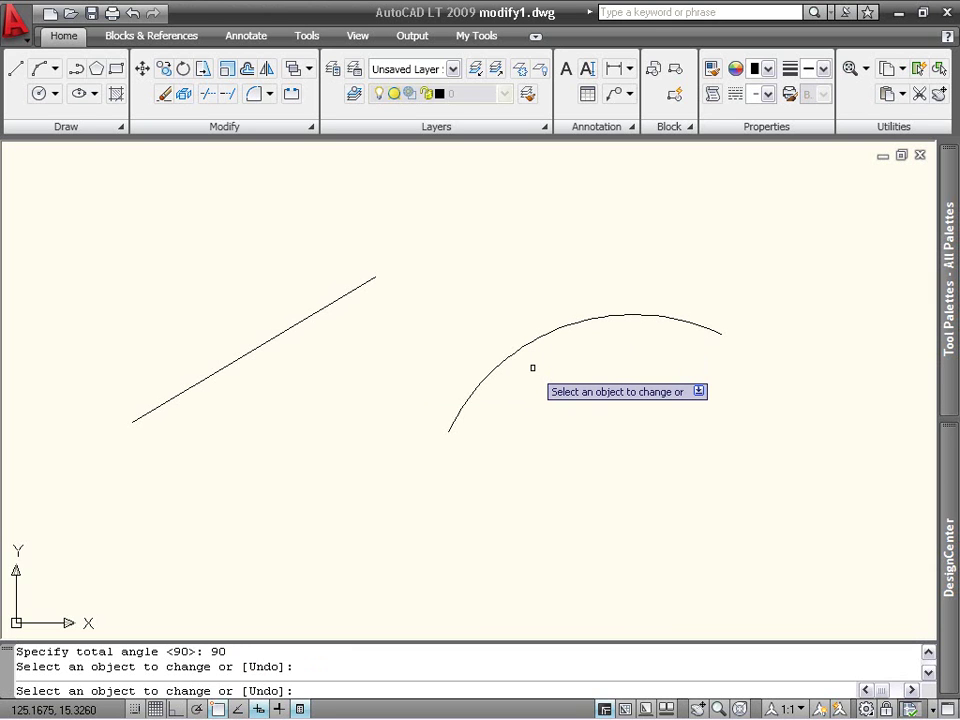